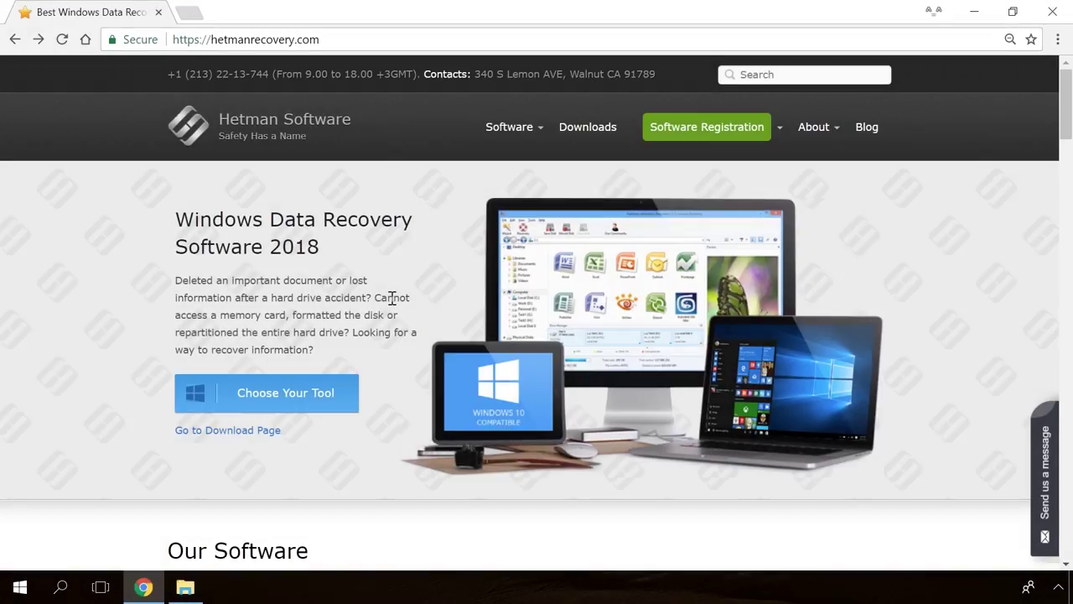
# Open the Partition Recovery 2.8 product page from the Our Software section and start its free download.
pyautogui.scroll(-13, 391, 298)
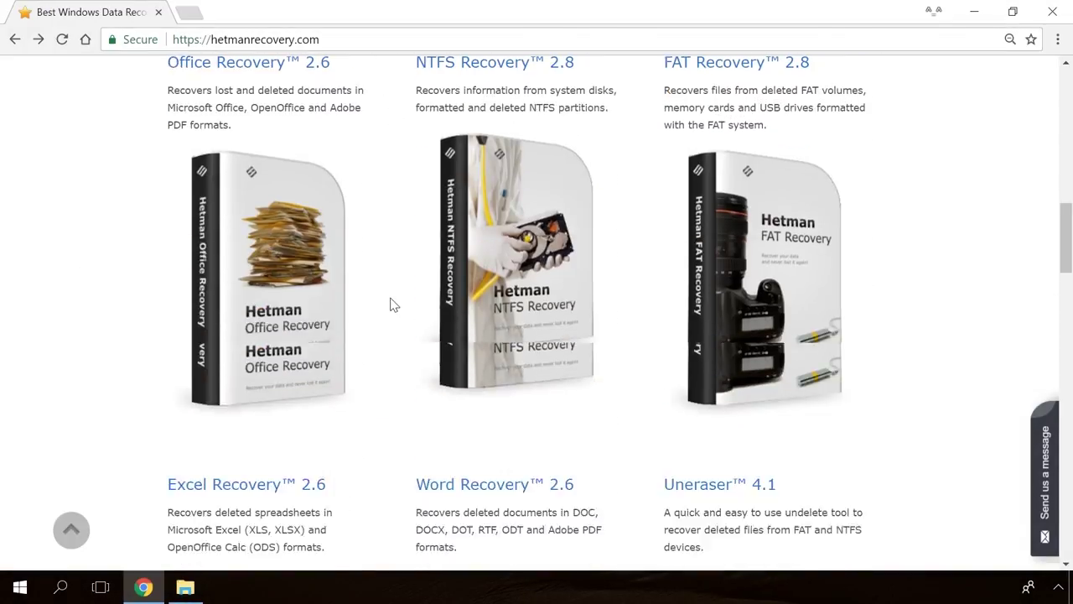
pyautogui.scroll(11, 392, 305)
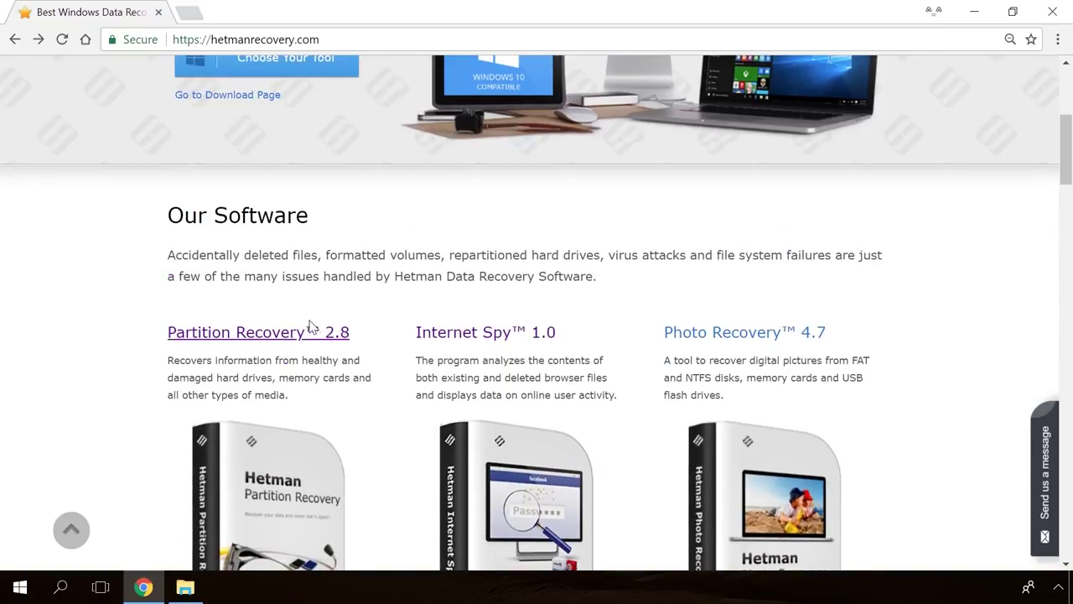
pyautogui.click(295, 333)
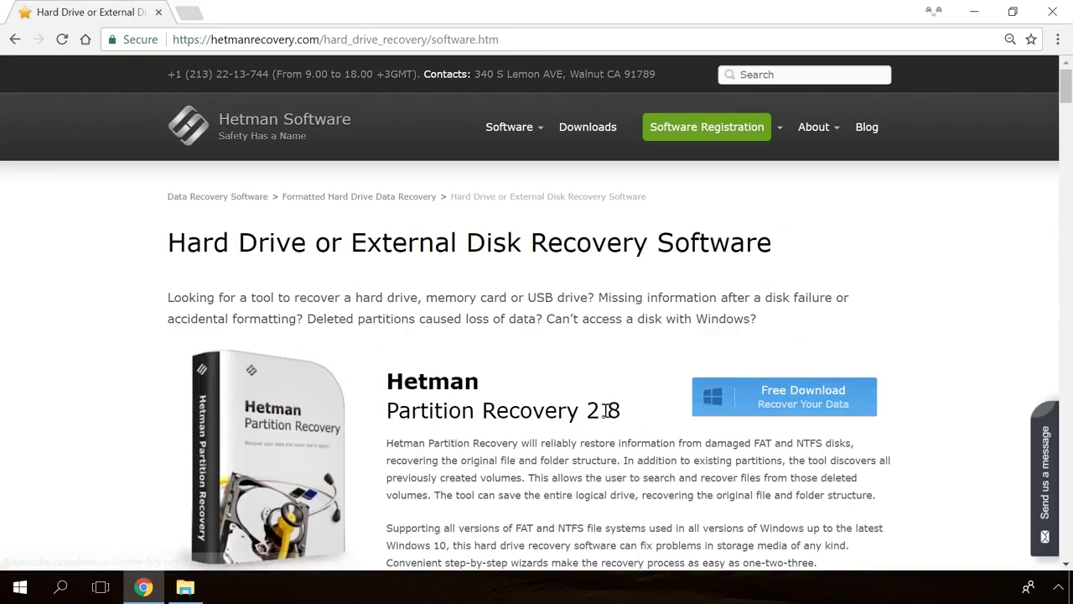
pyautogui.click(773, 394)
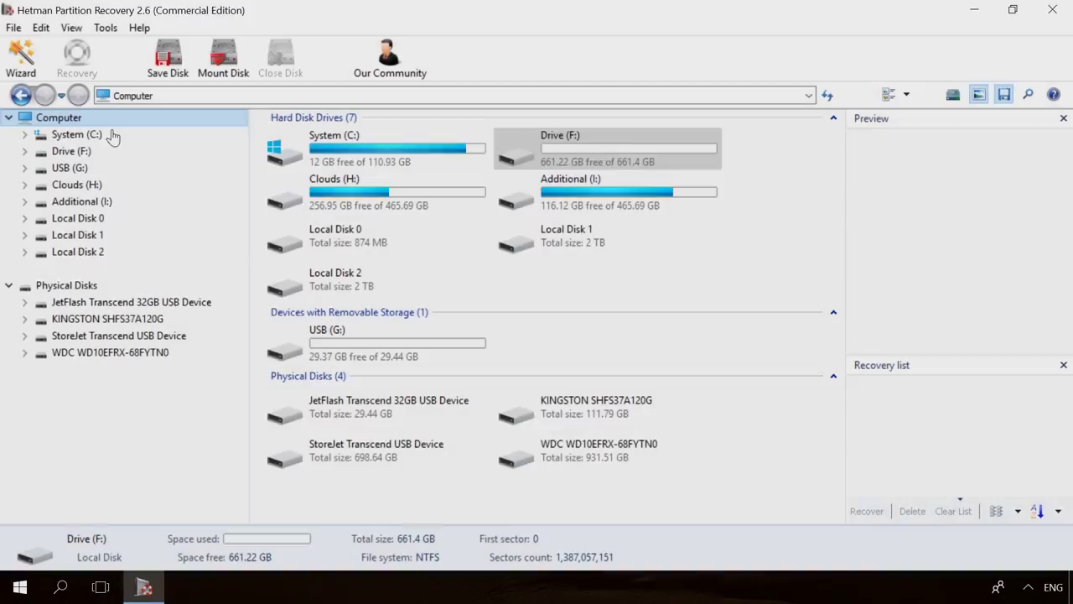
# Switch to Hetman Partition Recovery, analyze Drive (F:) with the File Recovery Wizard and finish the wizard.
pyautogui.doubleClick(84, 150)
pyautogui.click(667, 453)
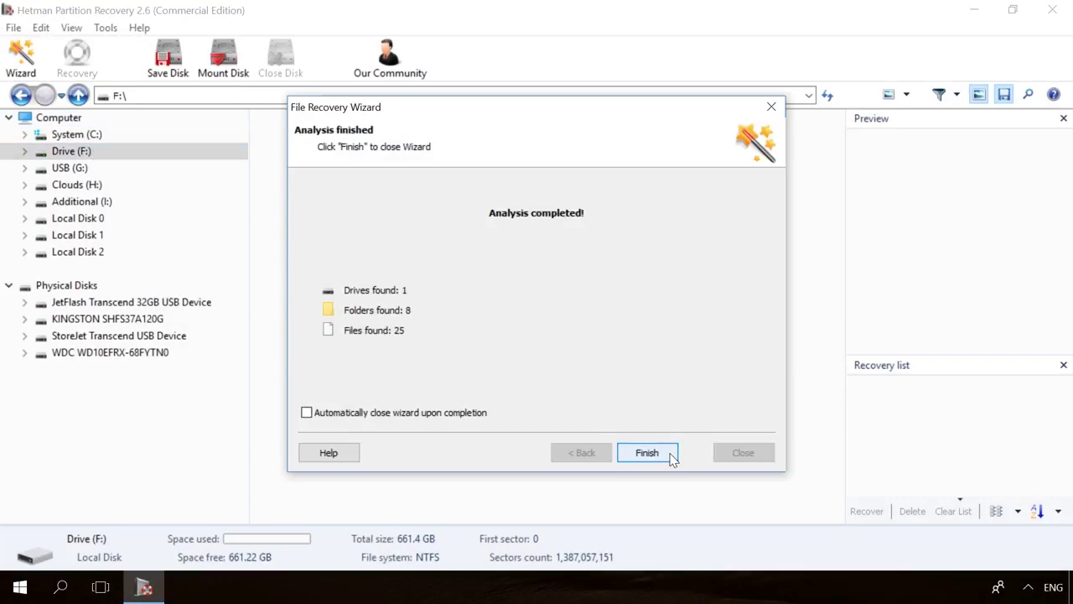
pyautogui.click(671, 452)
# Preview the deleted file 19779_en_1.jpg, select 856071704.mp4 and start recovering the video.
pyautogui.click(679, 138)
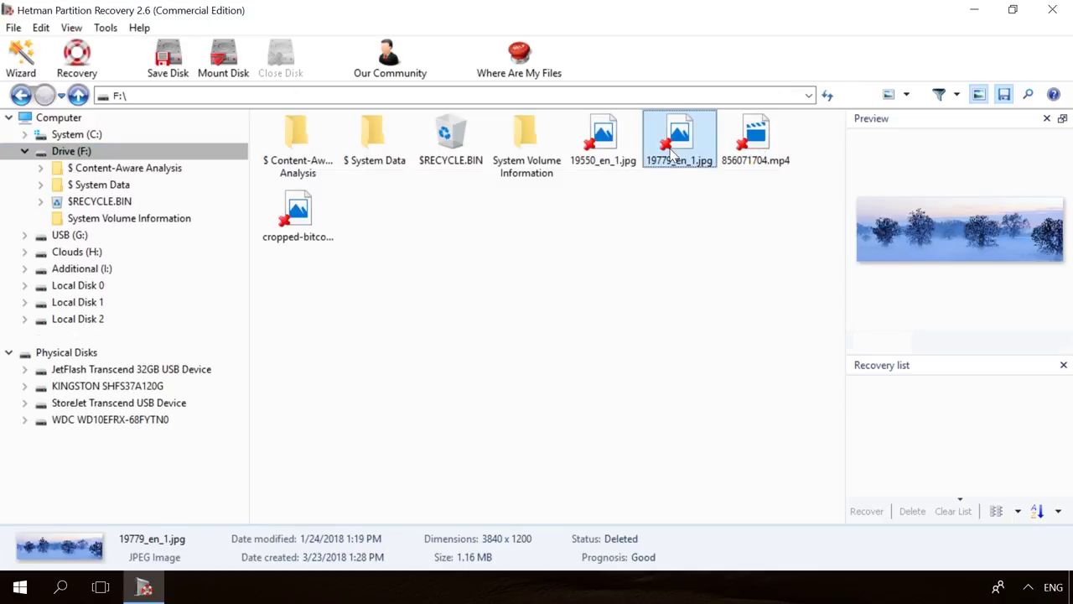
pyautogui.click(770, 136)
pyautogui.hotkey('ctrl', 'r')
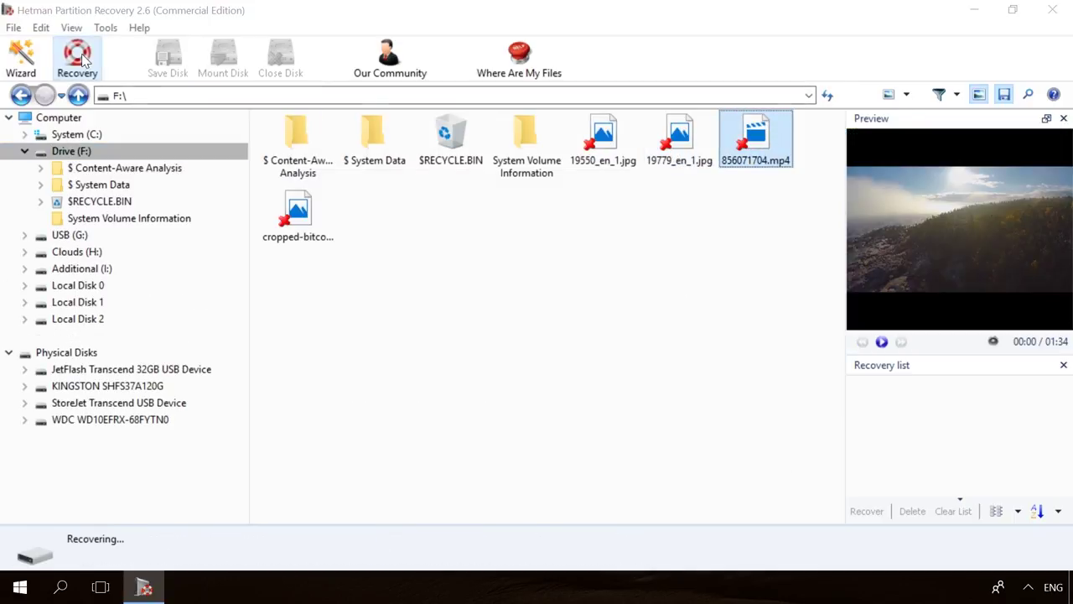
pyautogui.click(647, 453)
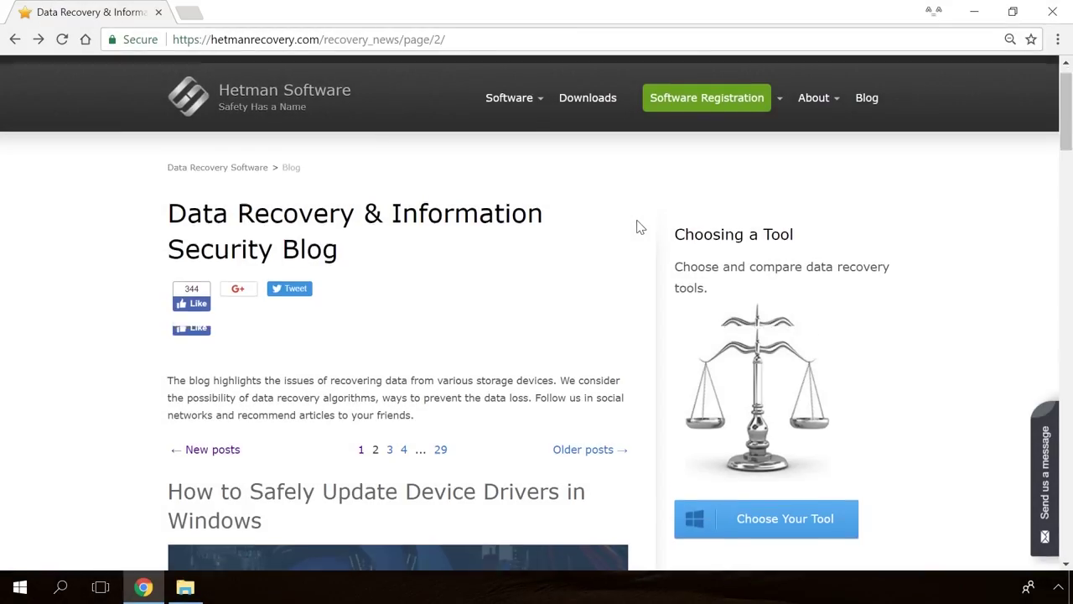
# Switch to the Hetman blog in the browser and open the article on fixing the error "Windows Detected a Hard Disk Problem".
pyautogui.scroll(-20, 640, 227)
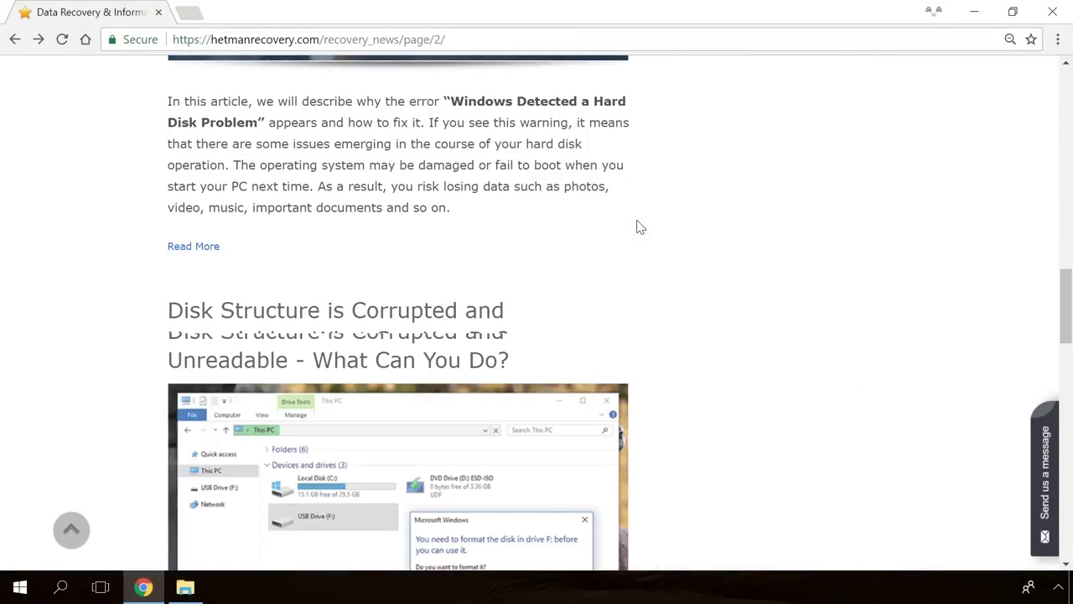
pyautogui.scroll(-10, 640, 226)
pyautogui.scroll(9, 640, 226)
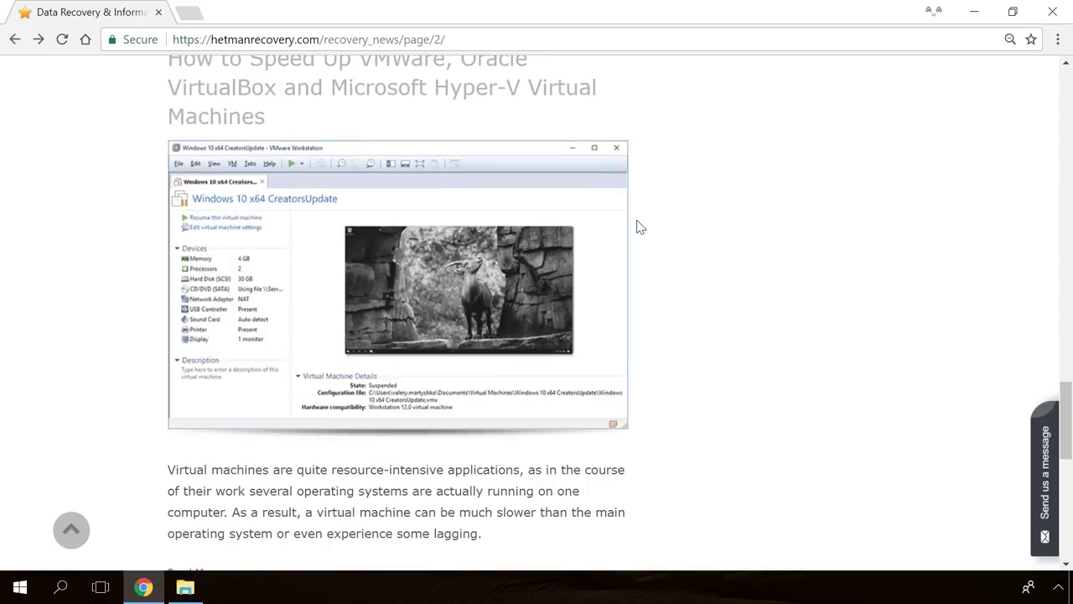
pyautogui.scroll(10, 640, 226)
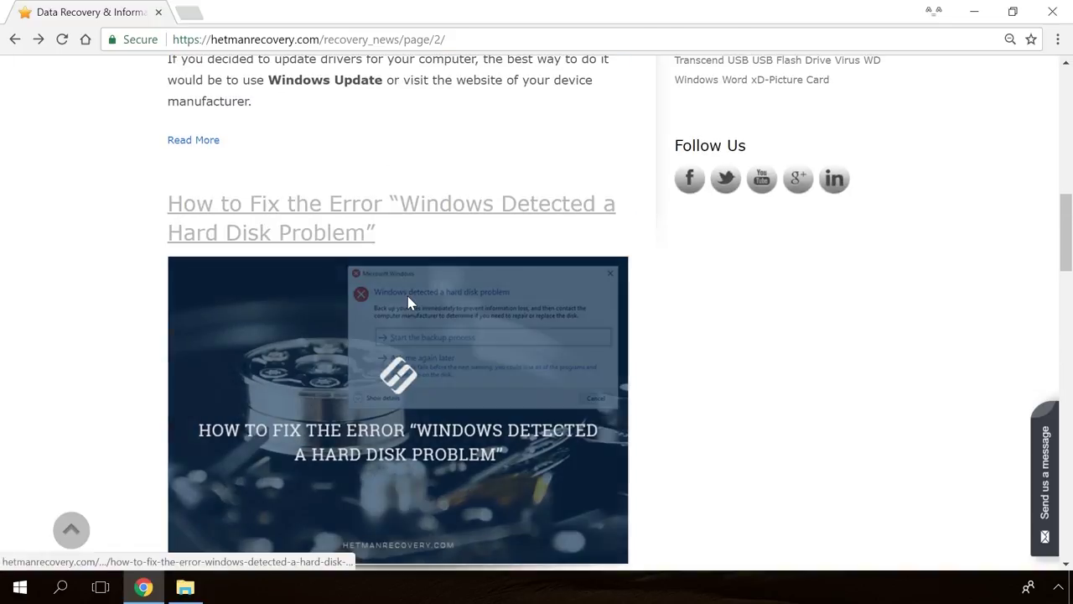
pyautogui.click(410, 302)
# Skim the article's solutions, open the site's contact message form and enter "Hello" as the message.
pyautogui.scroll(-13, 642, 364)
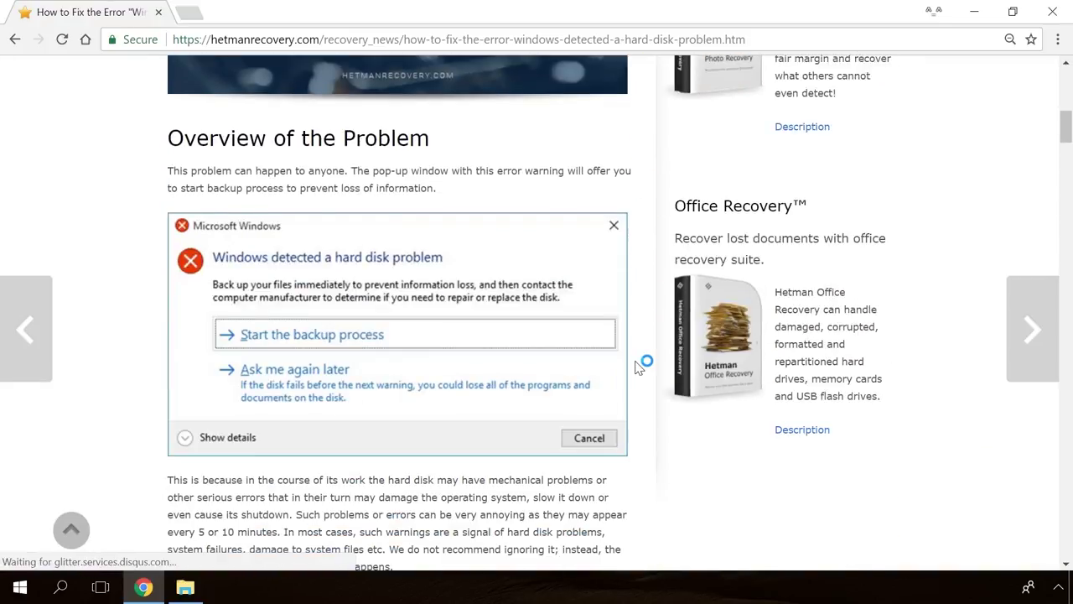
pyautogui.scroll(-14, 639, 366)
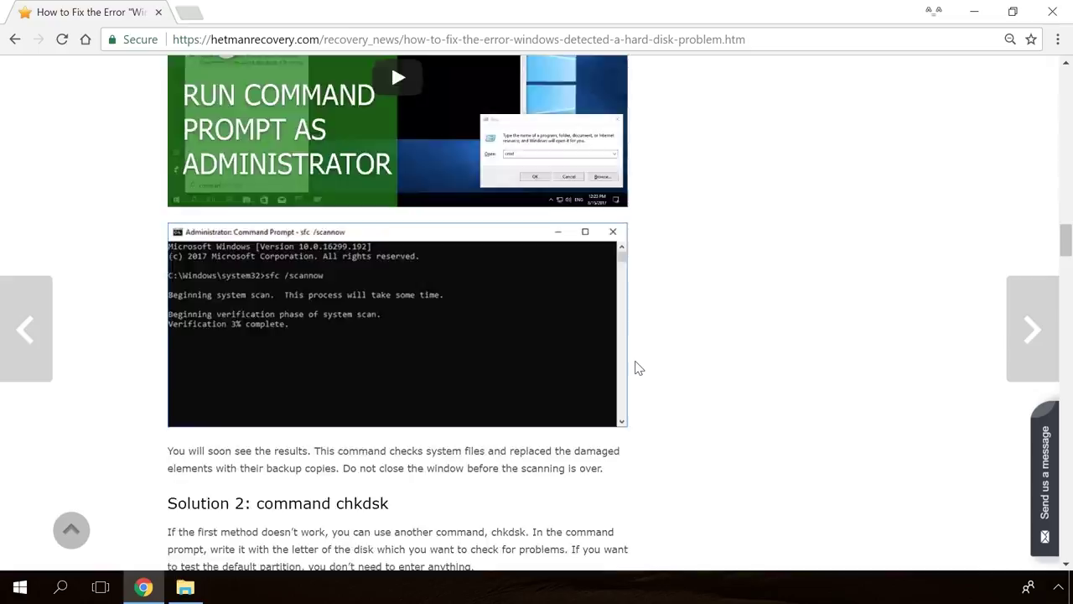
pyautogui.scroll(3, 639, 367)
pyautogui.click(1051, 453)
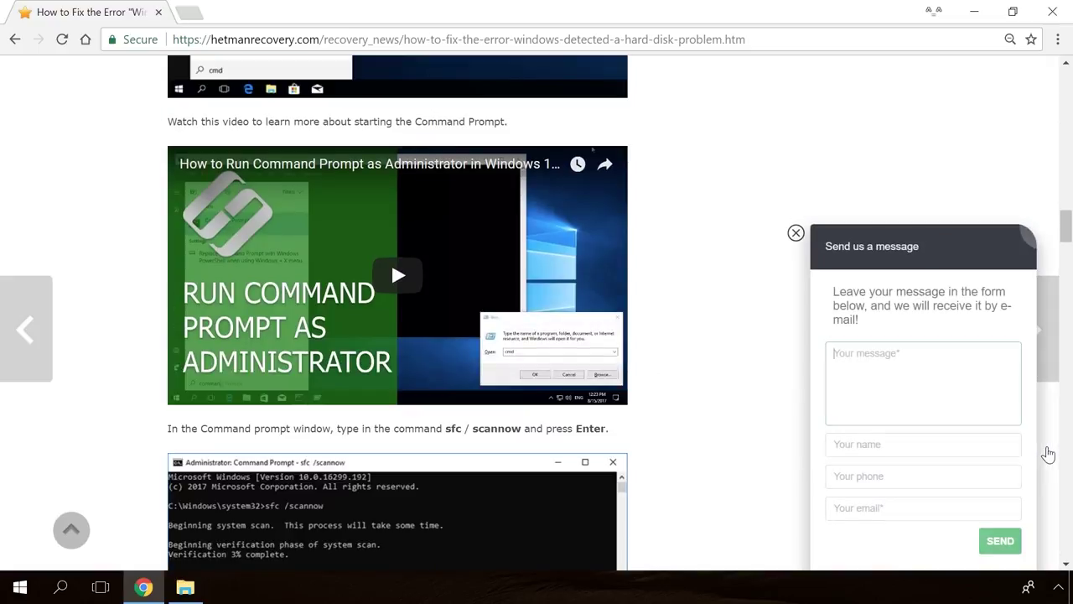
pyautogui.write('Hello')
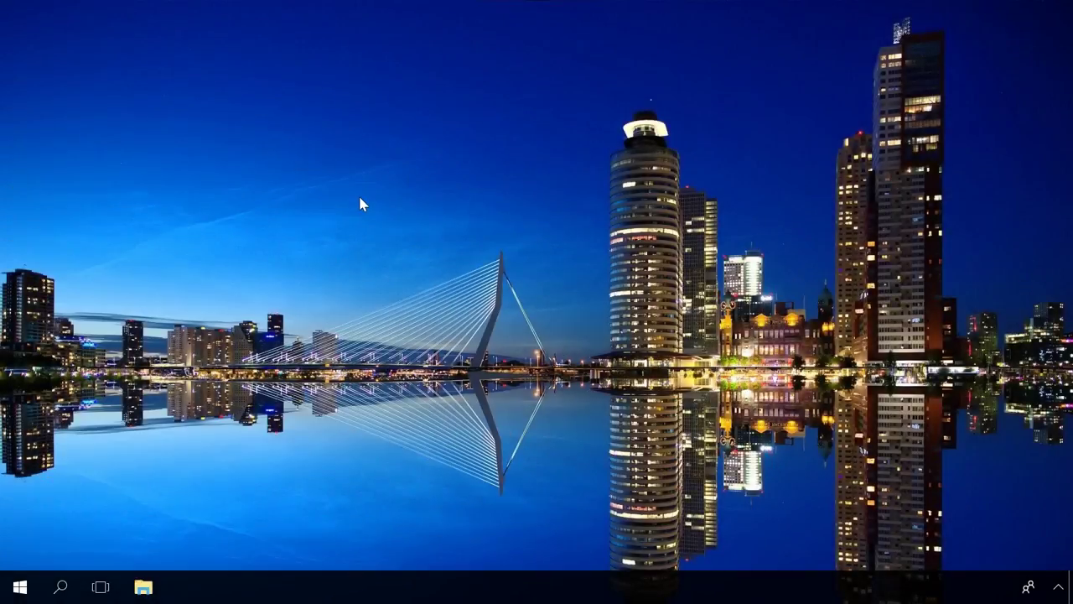
# Open Command Prompt as administrator and run fsutil behavior query disabledeletenotify to check the TRIM state.
pyautogui.click(70, 592)
pyautogui.write('cmd')
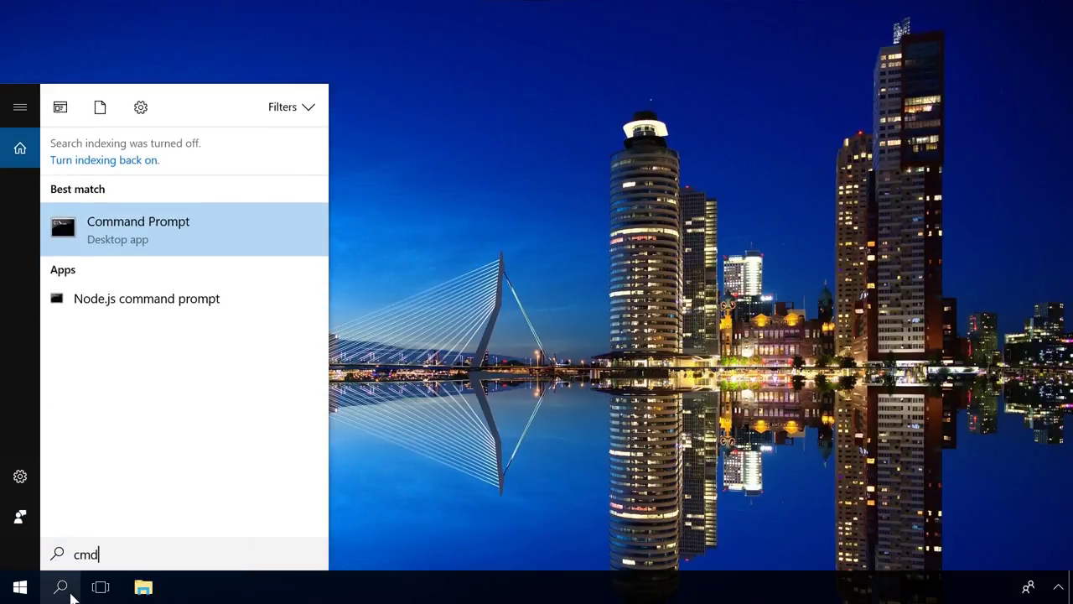
pyautogui.rightClick(161, 224)
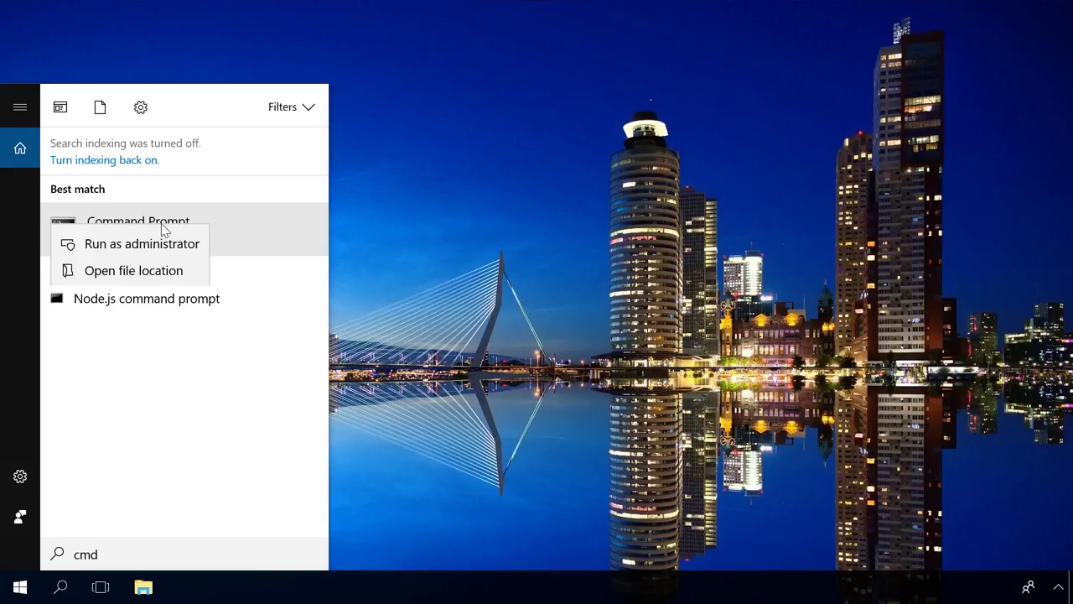
pyautogui.click(165, 250)
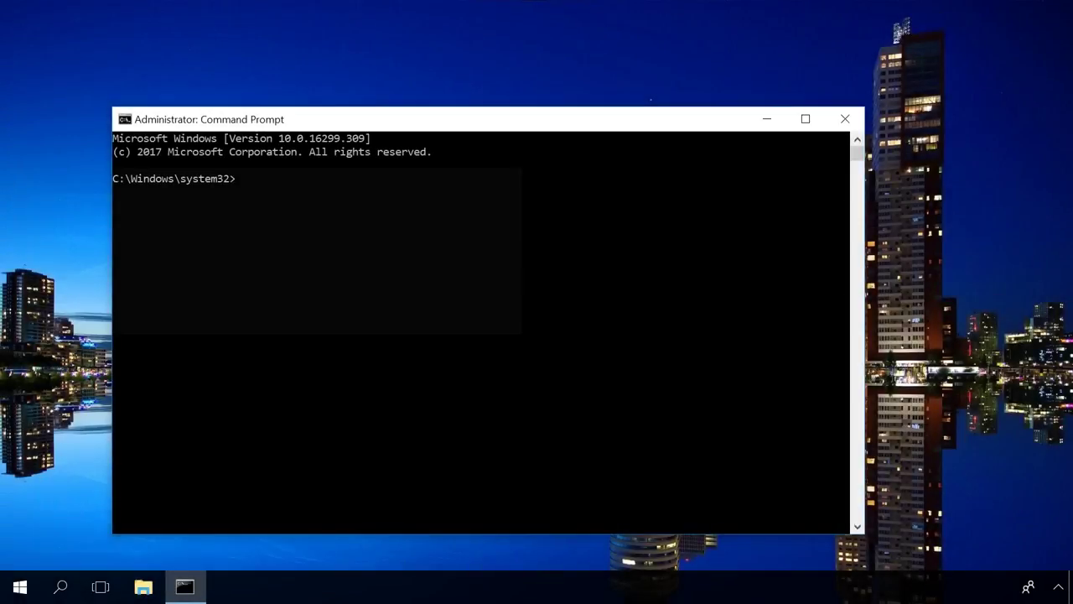
pyautogui.write('fsutil behavior query disabledeletenotify')
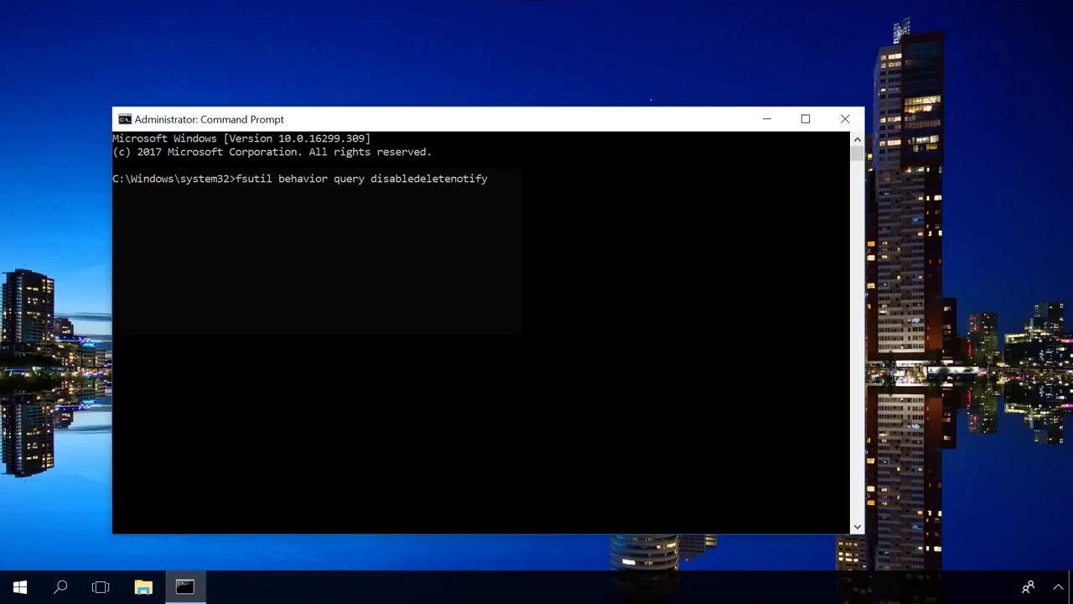
pyautogui.press('Return')
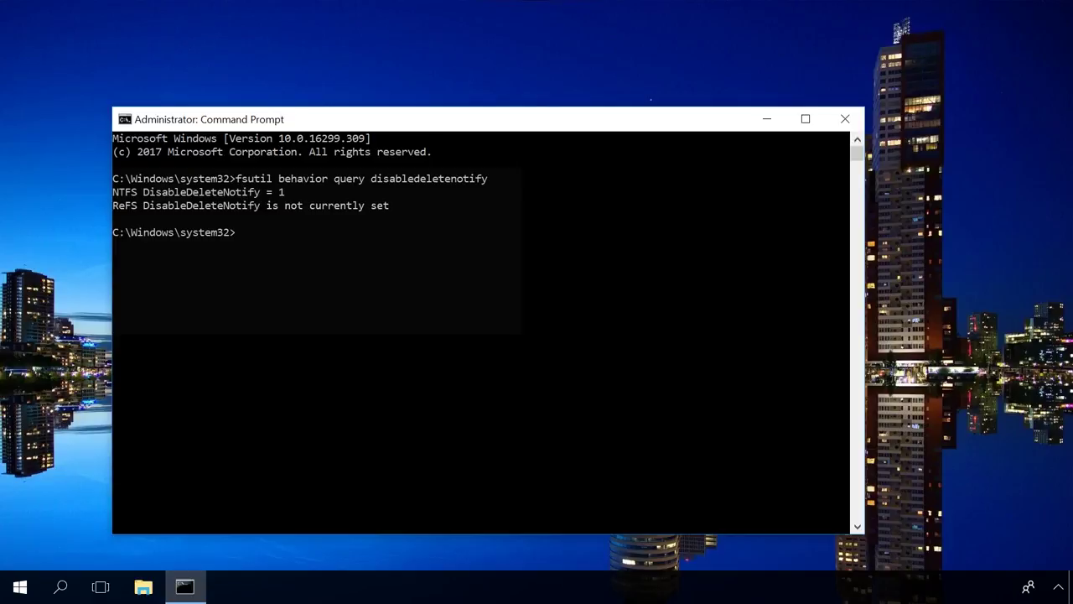
# Run fsutil behavior set disabledeletenotify with the value 0 and again with the value 1.
pyautogui.write('fsutil behavior set disabledeletenotify 0')
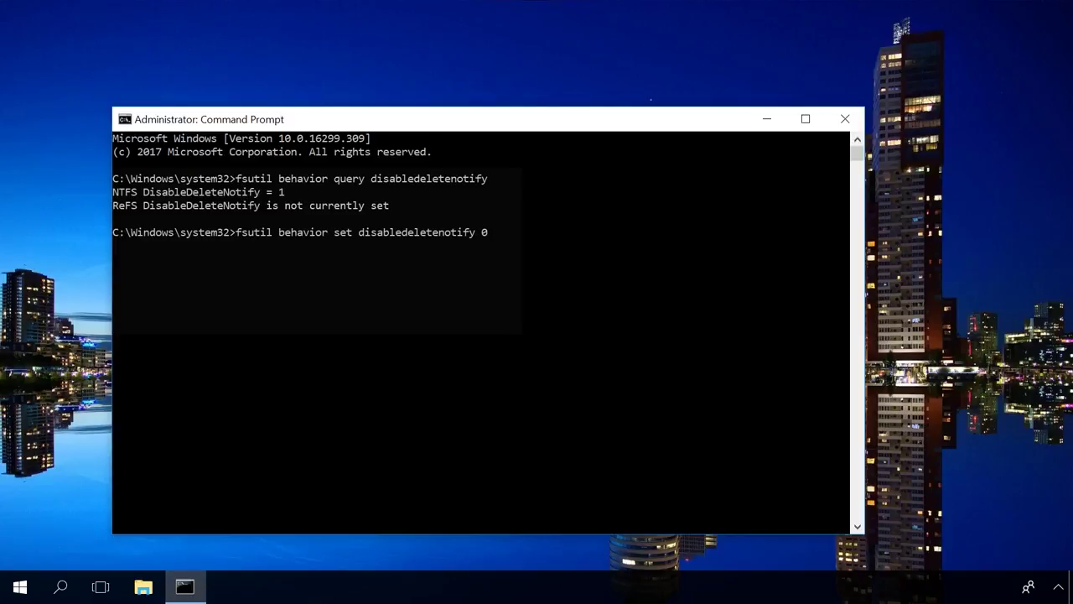
pyautogui.press('Return')
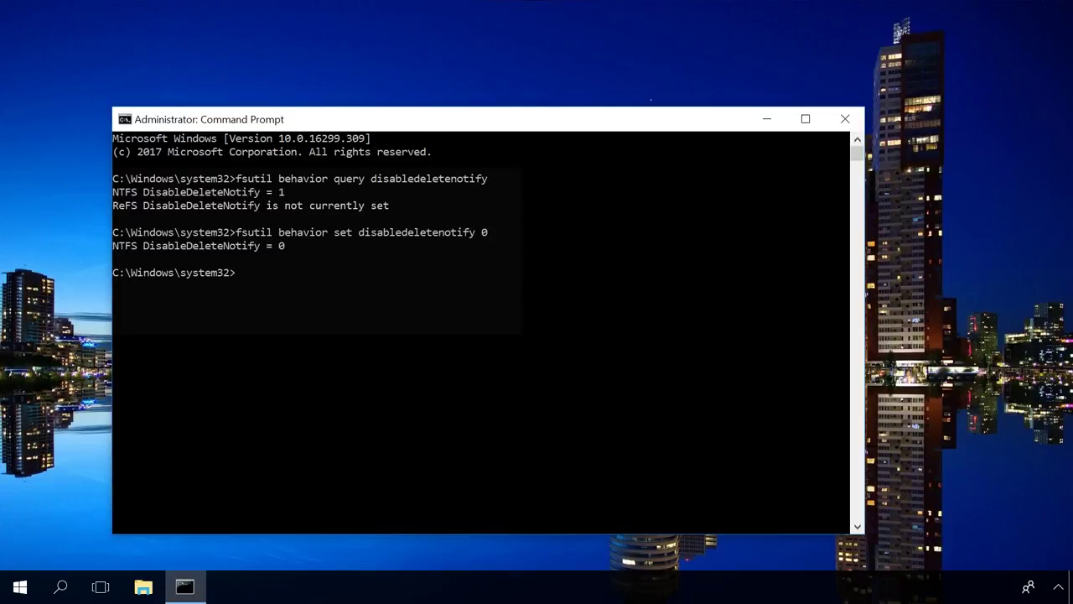
pyautogui.write('fsutil behavior set disabledeletenotify 1')
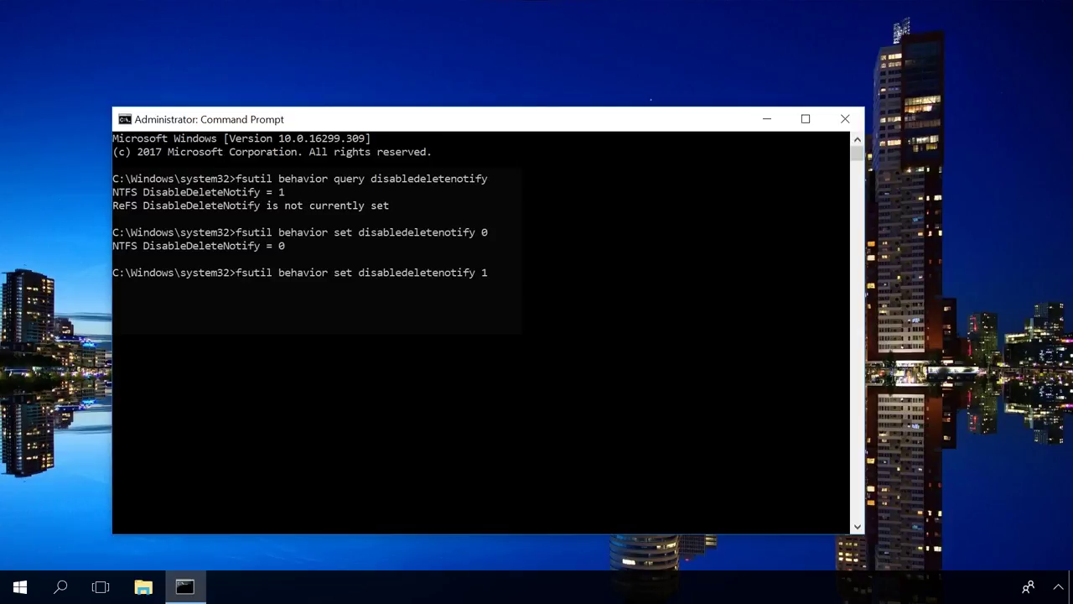
pyautogui.press('Return')
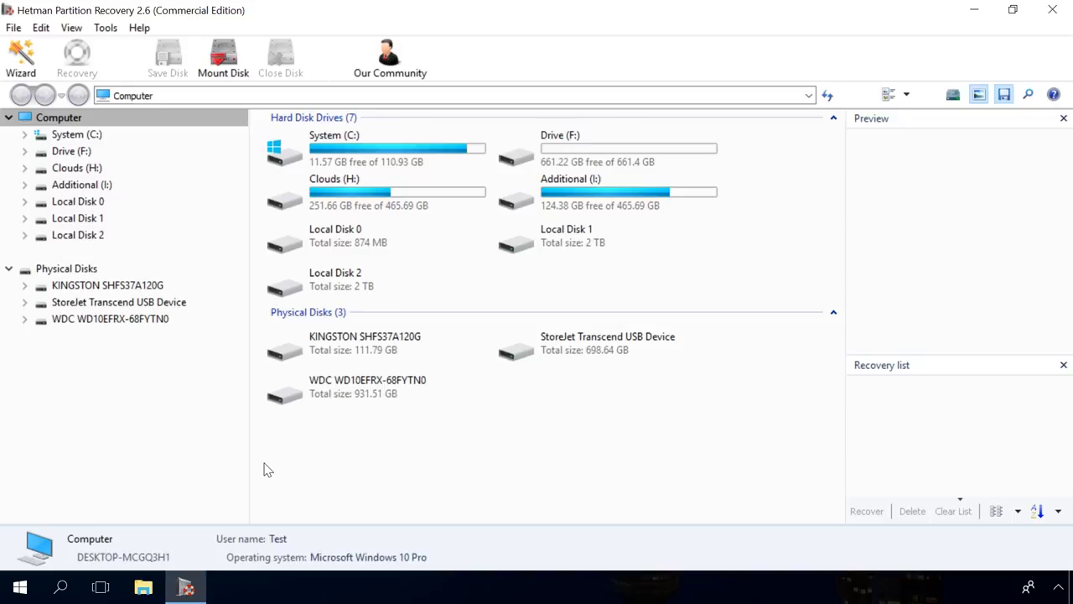
# Switch to Hetman Partition Recovery, run a Fast scan of System (C:) and finish the wizard.
pyautogui.doubleClick(95, 138)
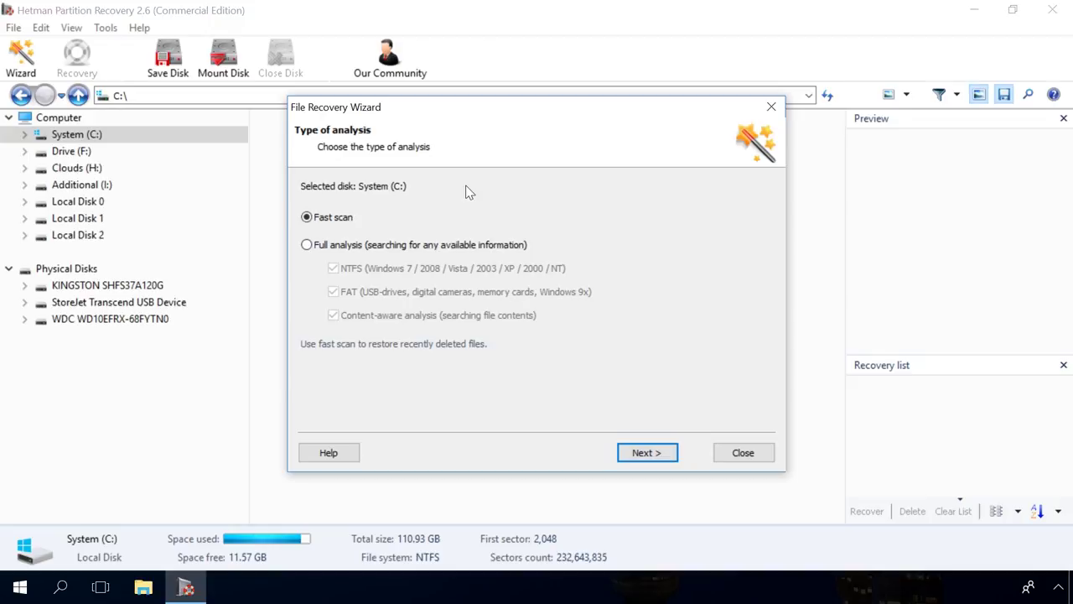
pyautogui.click(320, 245)
pyautogui.click(325, 220)
pyautogui.click(642, 456)
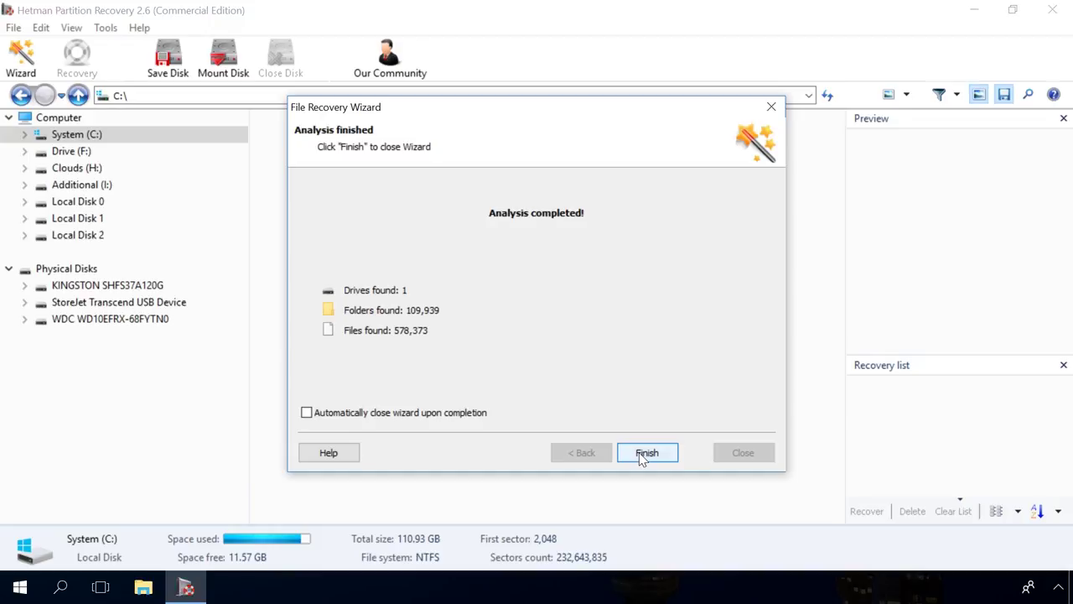
pyautogui.click(646, 453)
# Open the My Files folder on System (C:) and preview its JPEG image, Word document, MP3 track and RAR archive.
pyautogui.click(87, 320)
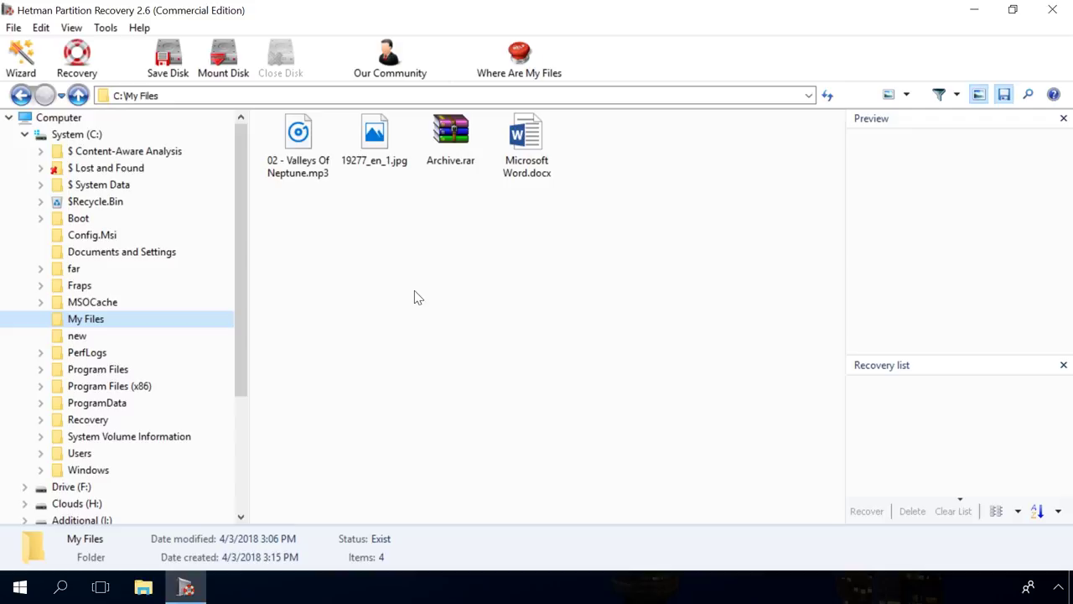
pyautogui.click(379, 155)
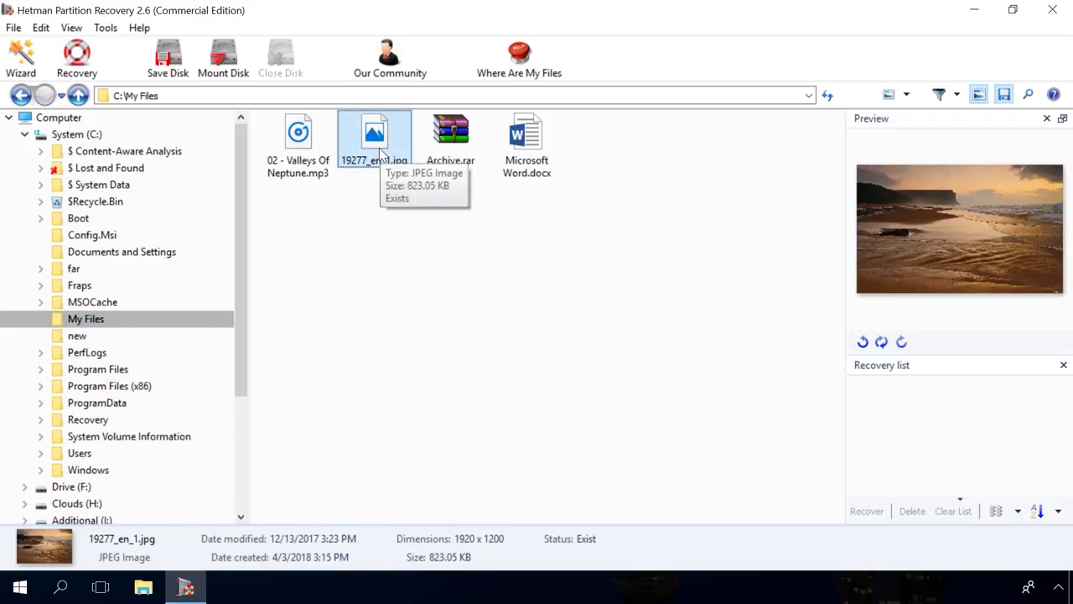
pyautogui.click(537, 155)
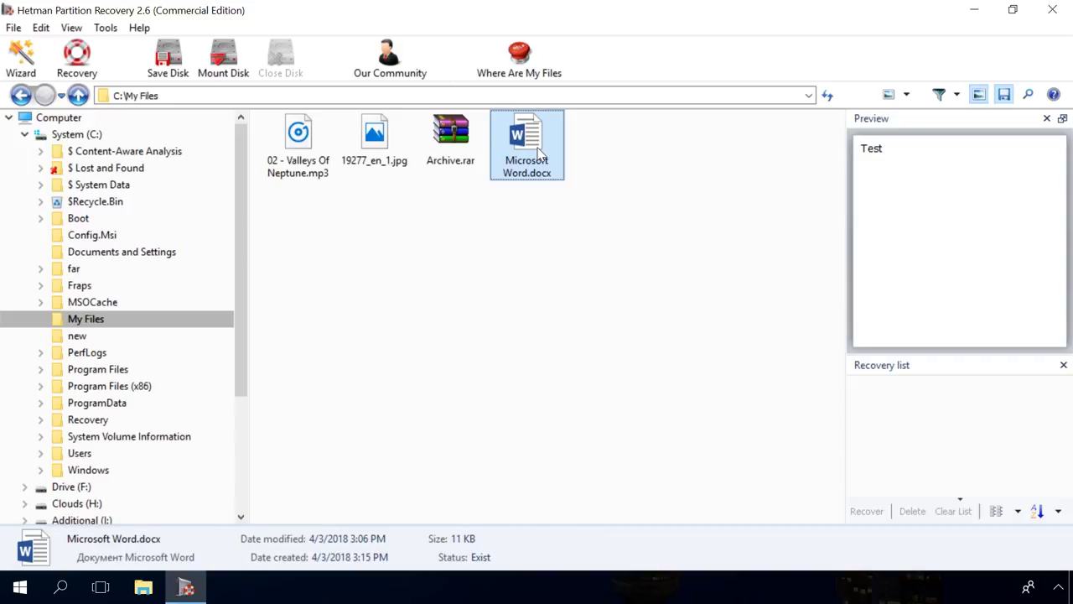
pyautogui.click(299, 160)
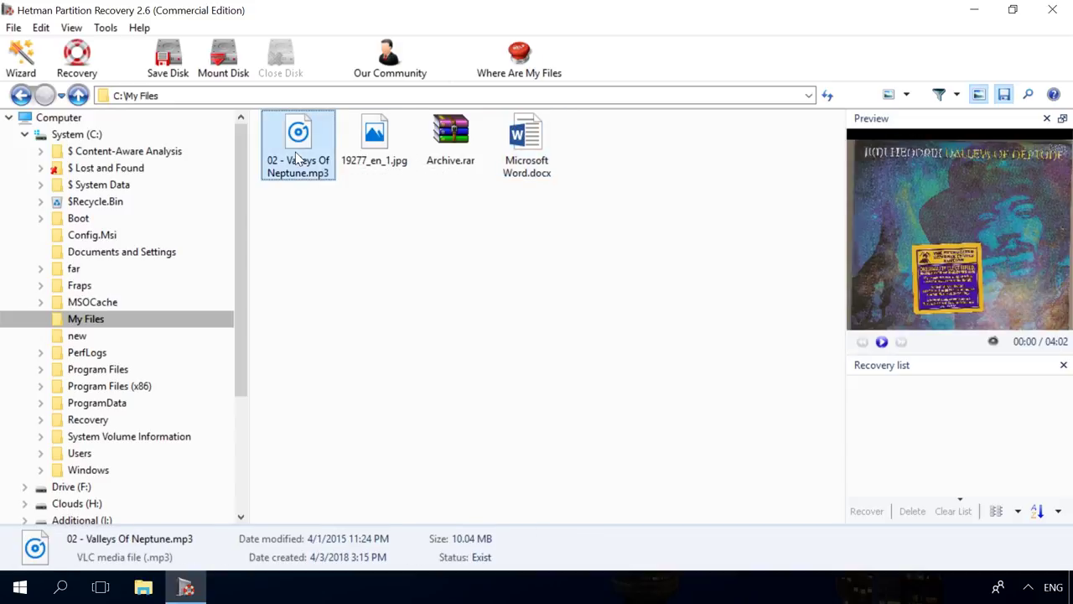
pyautogui.click(451, 151)
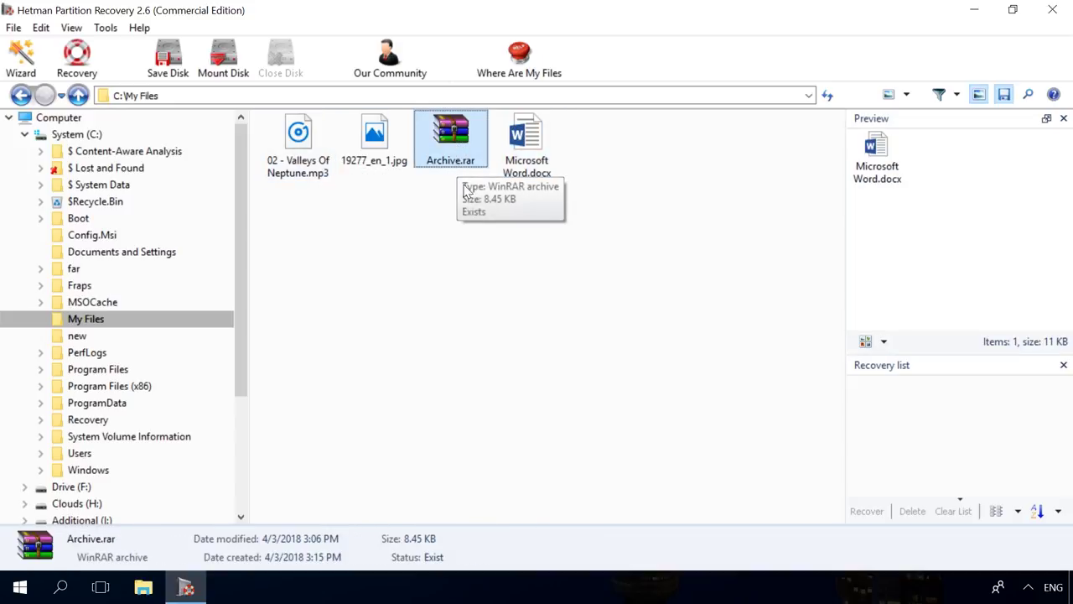
pyautogui.click(525, 246)
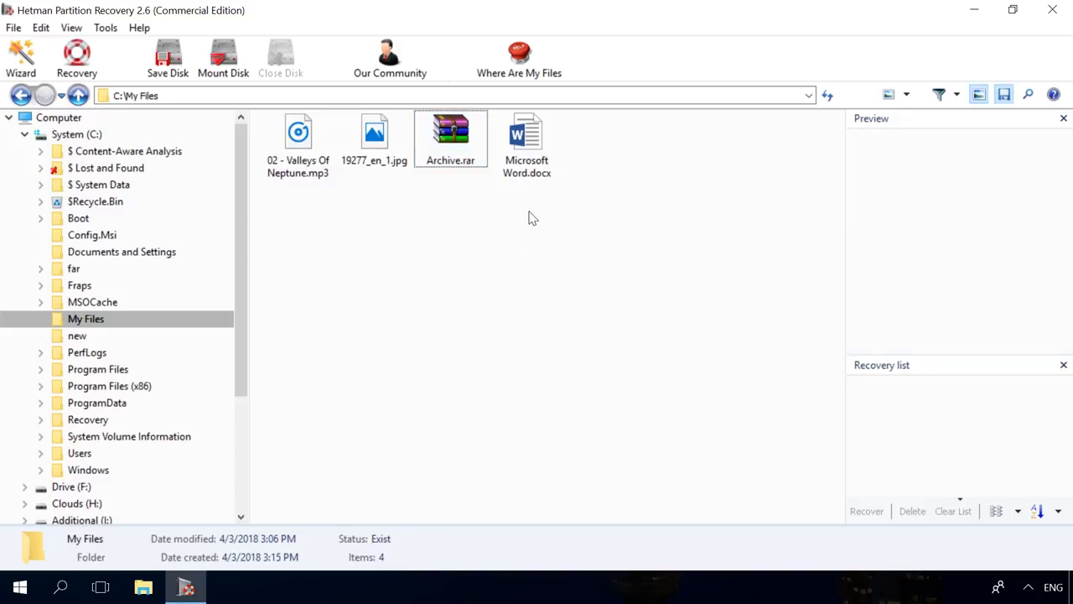
# View the Where Are My Files guidance on locating deleted files and close it.
pyautogui.click(520, 73)
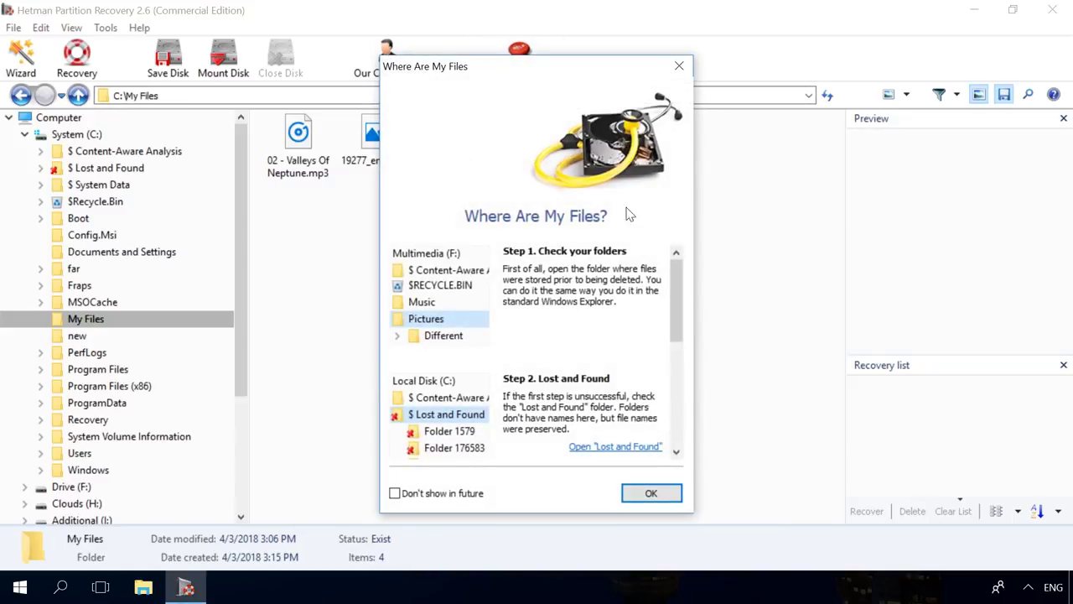
pyautogui.moveTo(677, 290)
pyautogui.mouseDown()
pyautogui.moveTo(676, 408)
pyautogui.moveTo(676, 307)
pyautogui.mouseUp()
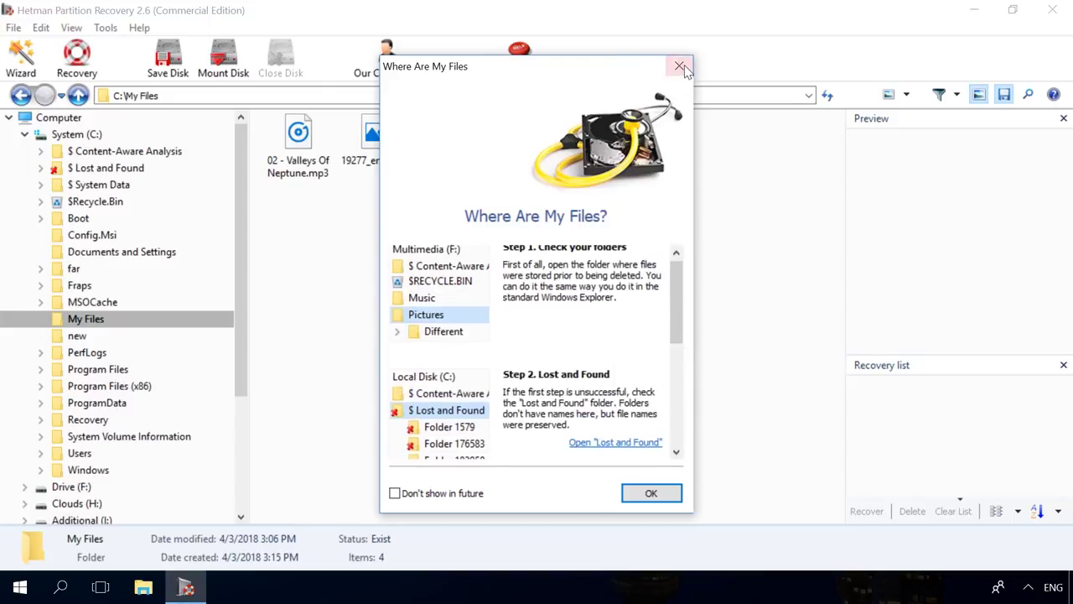
pyautogui.click(679, 66)
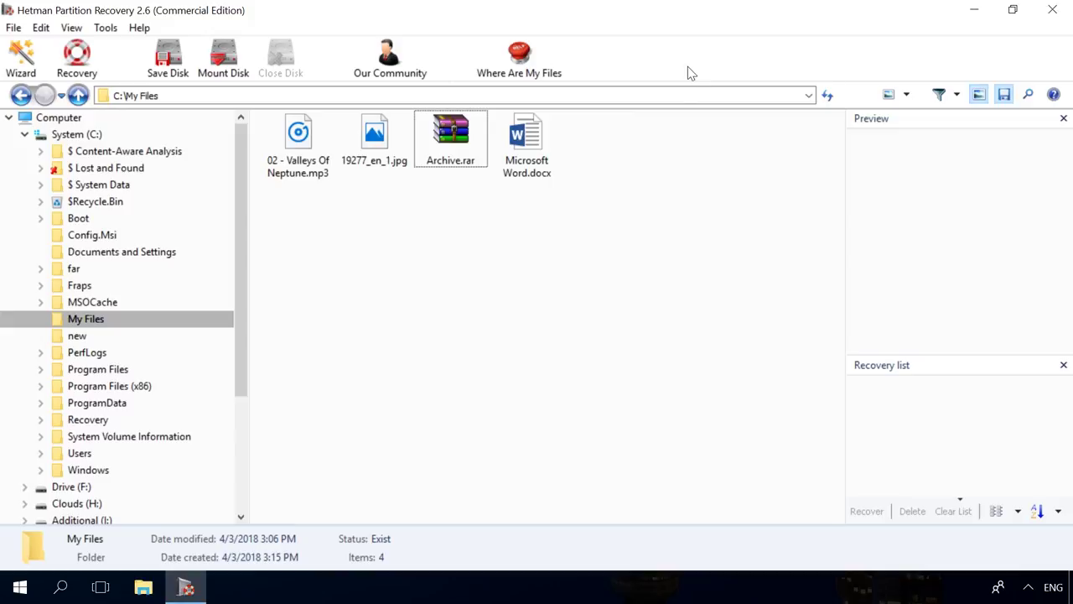
# Recover the My Files folder to the hard disk at C:\Users\Test\Desktop\recovery, accept saving on the same disk, and finish the wizard.
pyautogui.click(107, 321)
pyautogui.click(75, 56)
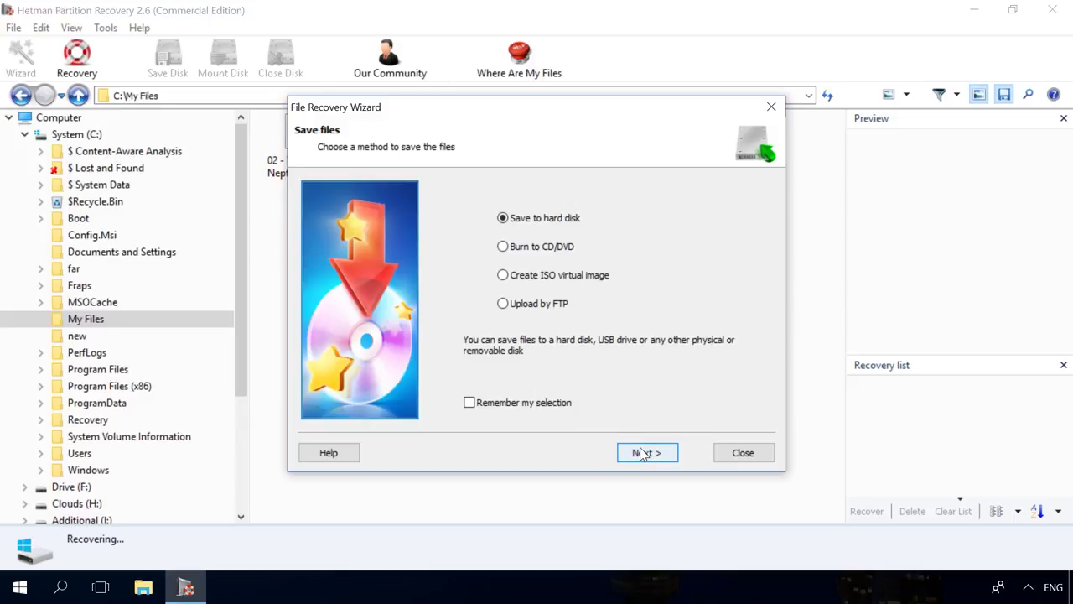
pyautogui.click(641, 453)
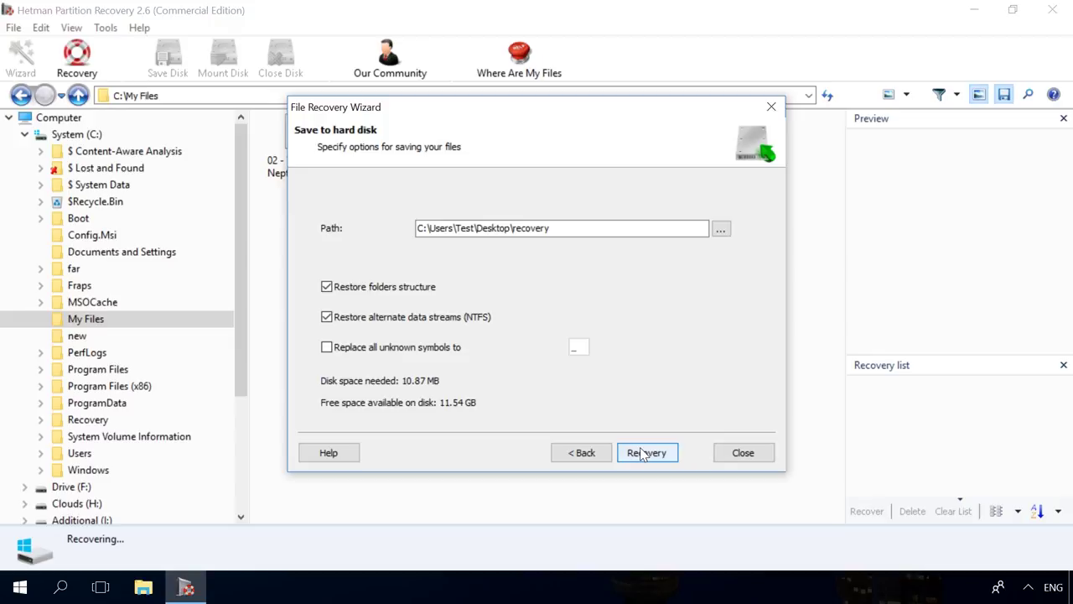
pyautogui.click(642, 453)
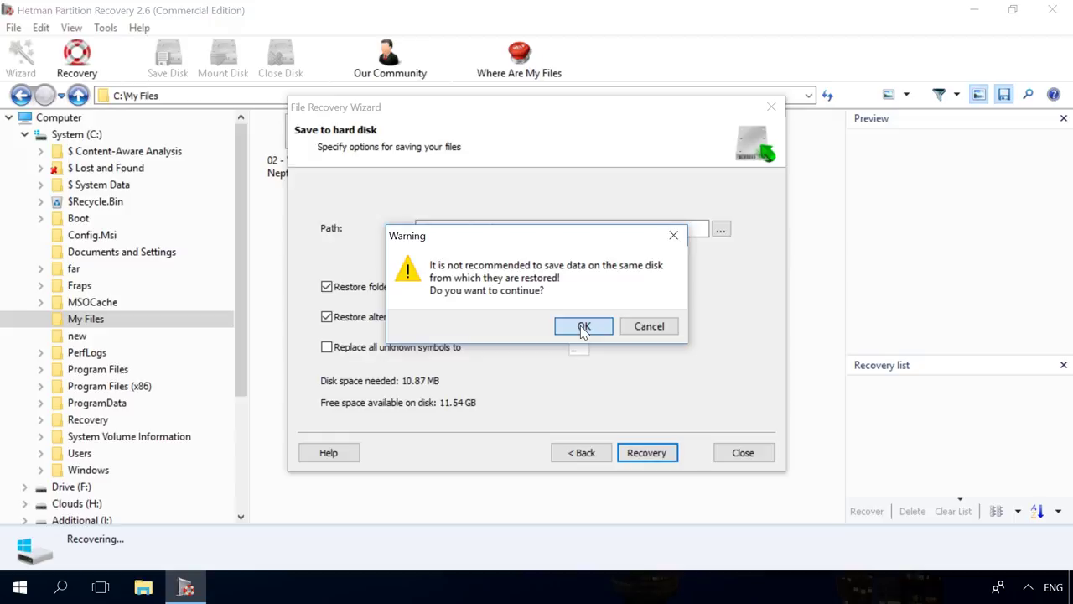
pyautogui.click(584, 327)
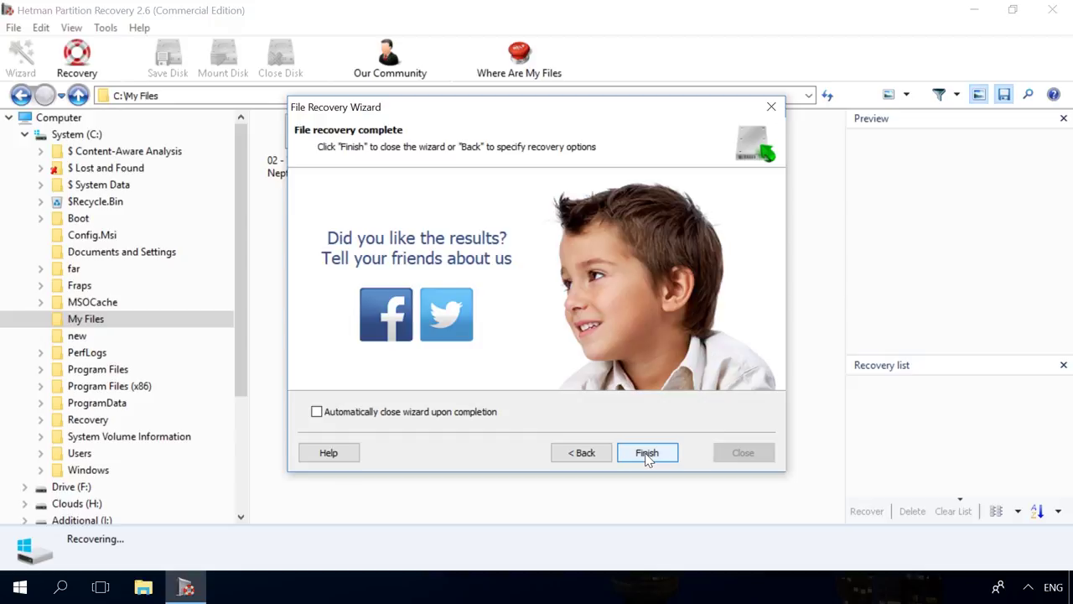
pyautogui.click(647, 453)
# Open the desktop's recovery folder in File Explorer, check the recovered files inside My Files, and close the window.
pyautogui.click(1071, 587)
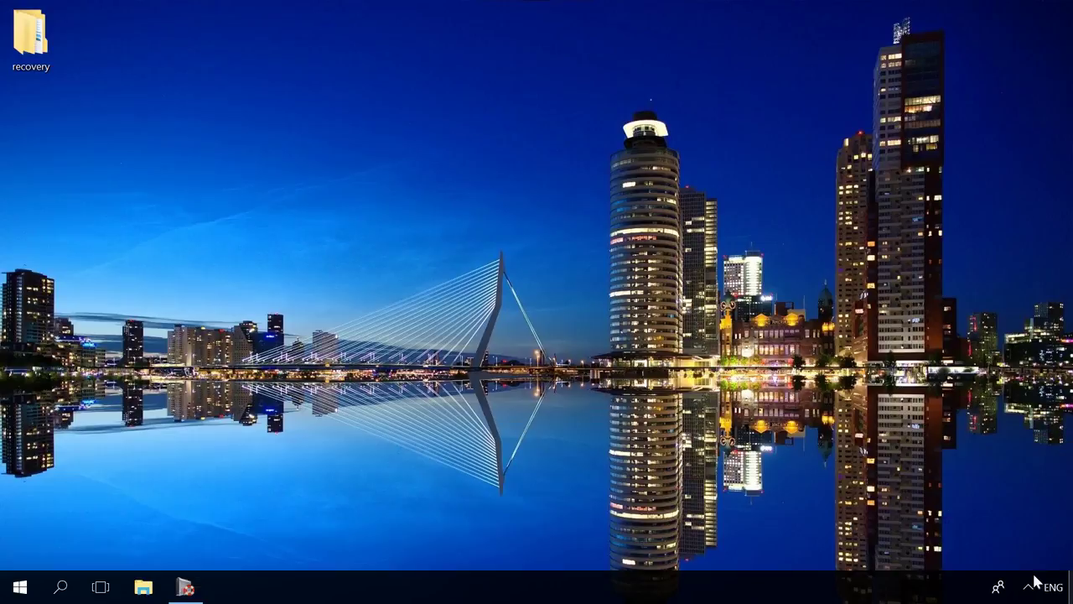
pyautogui.doubleClick(30, 37)
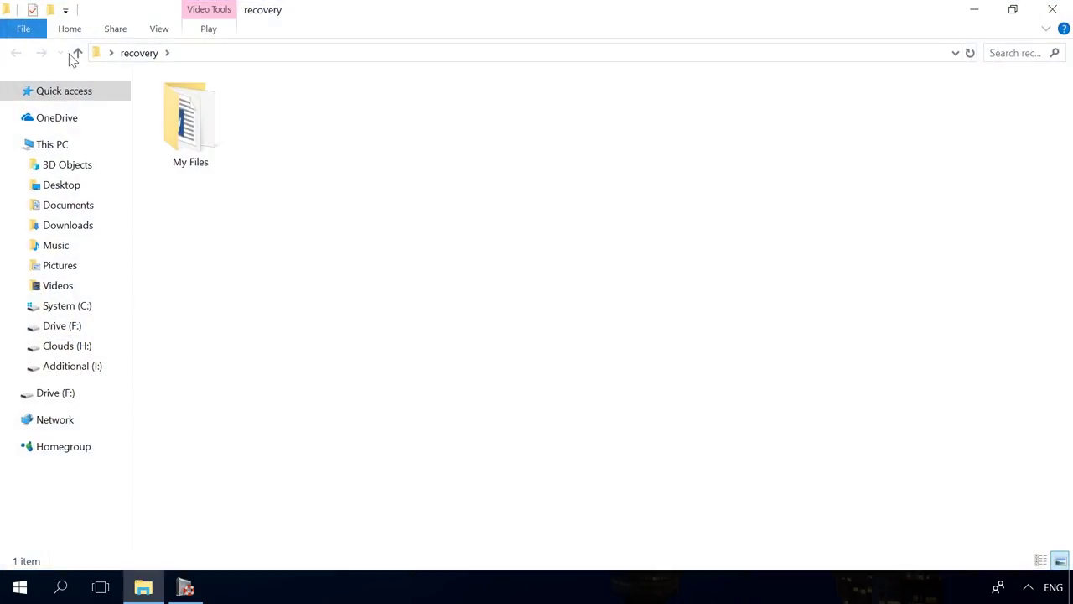
pyautogui.doubleClick(192, 133)
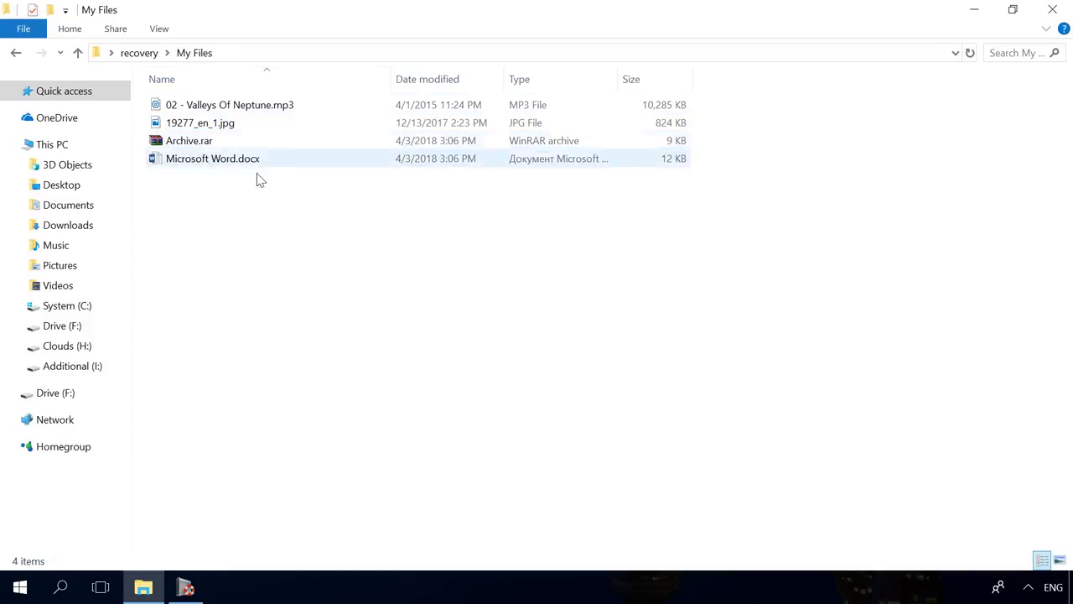
pyautogui.click(1058, 8)
# Switch back to Hetman Partition Recovery, reanalyse System (C:) with Full analysis, and open its $ Content-Aware Analysis folder.
pyautogui.click(186, 587)
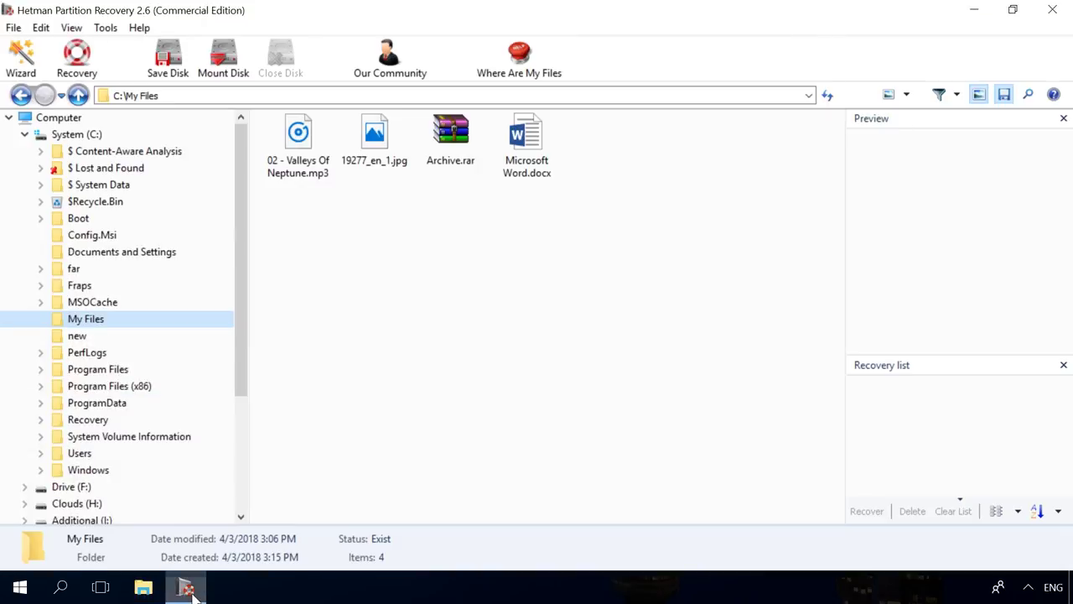
pyautogui.rightClick(71, 140)
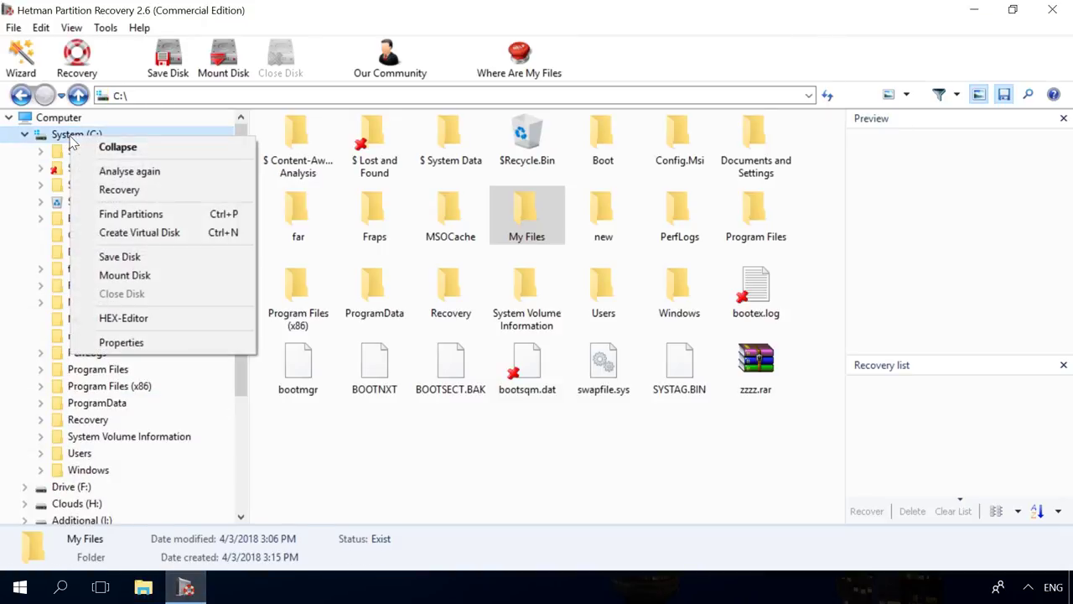
pyautogui.click(130, 172)
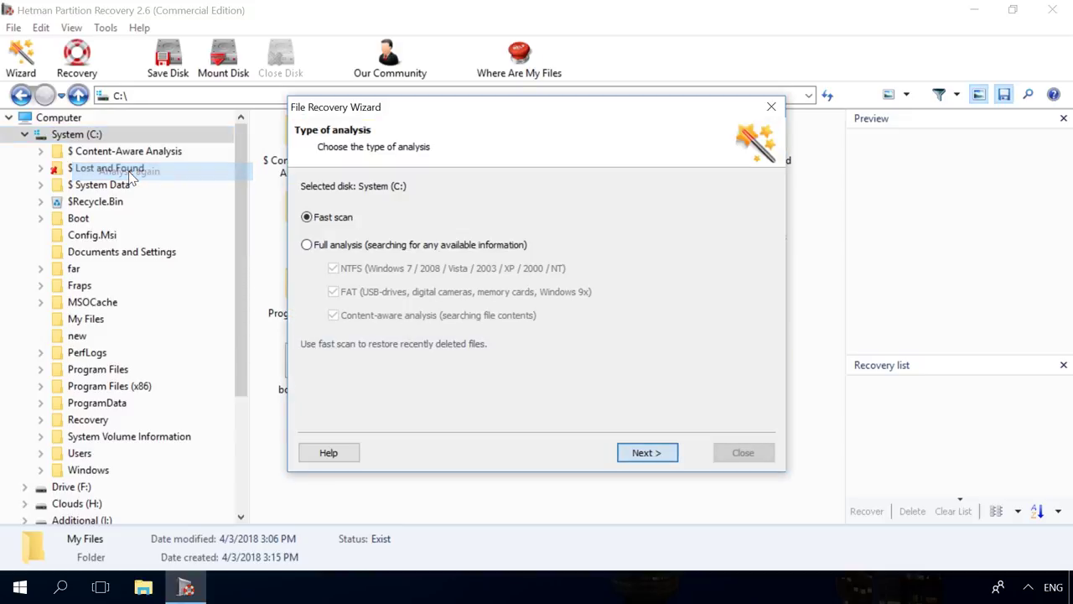
pyautogui.click(334, 246)
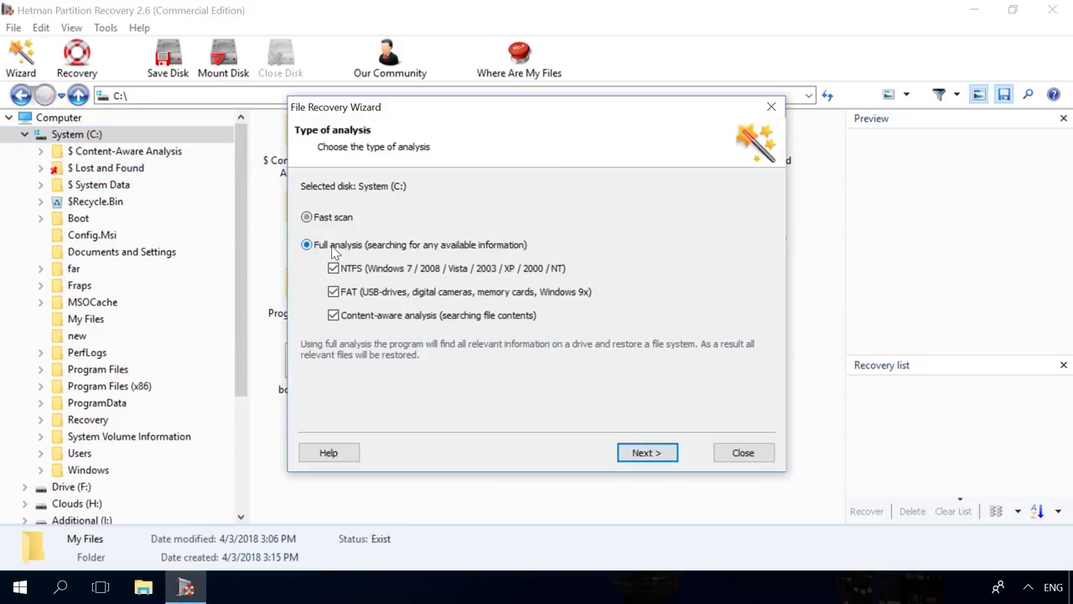
pyautogui.click(667, 455)
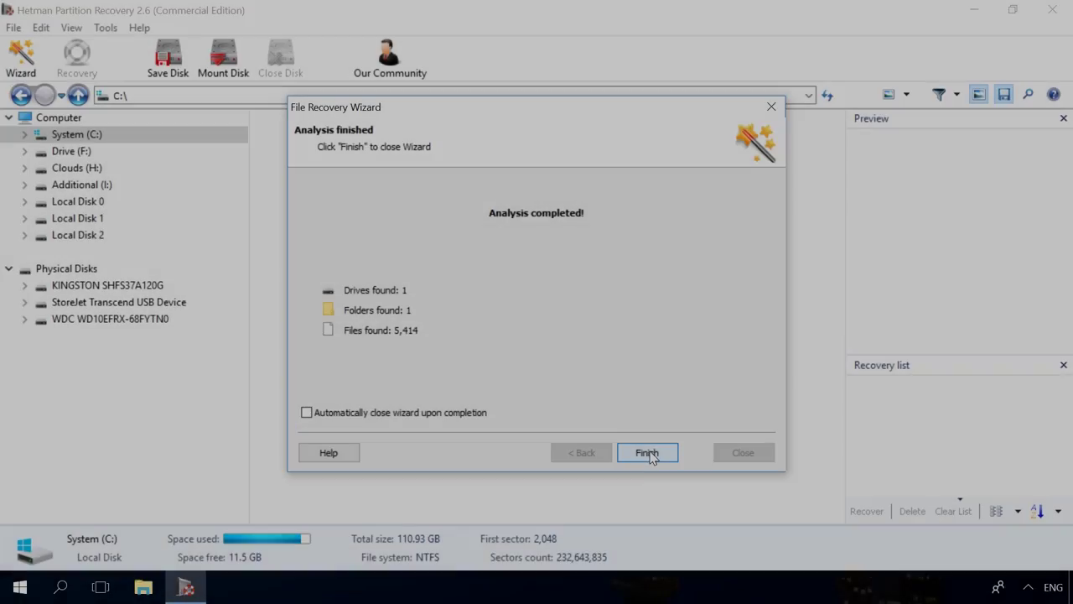
pyautogui.click(647, 452)
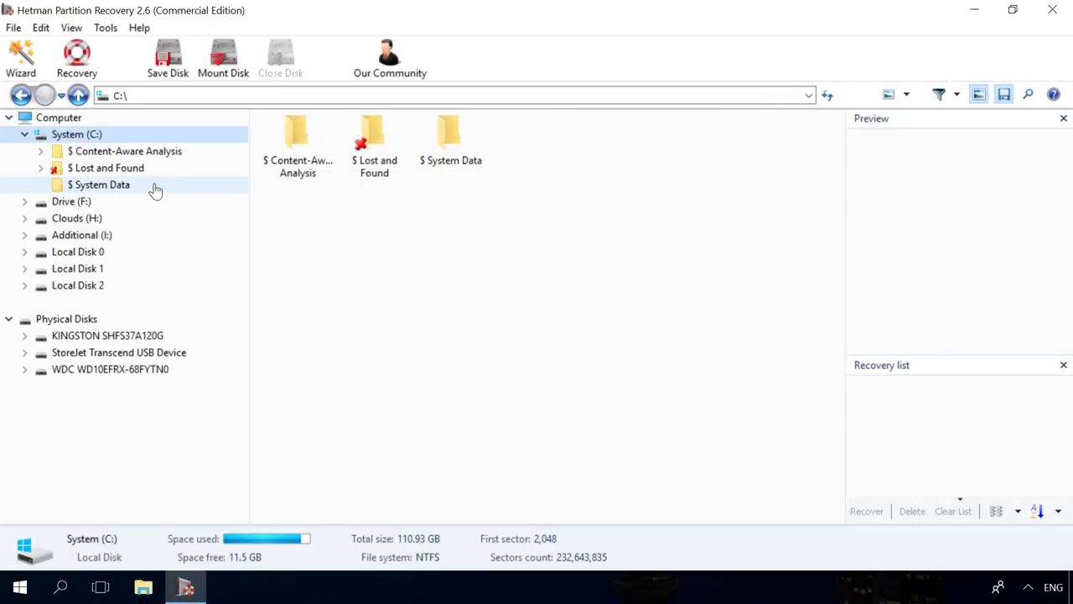
pyautogui.click(112, 152)
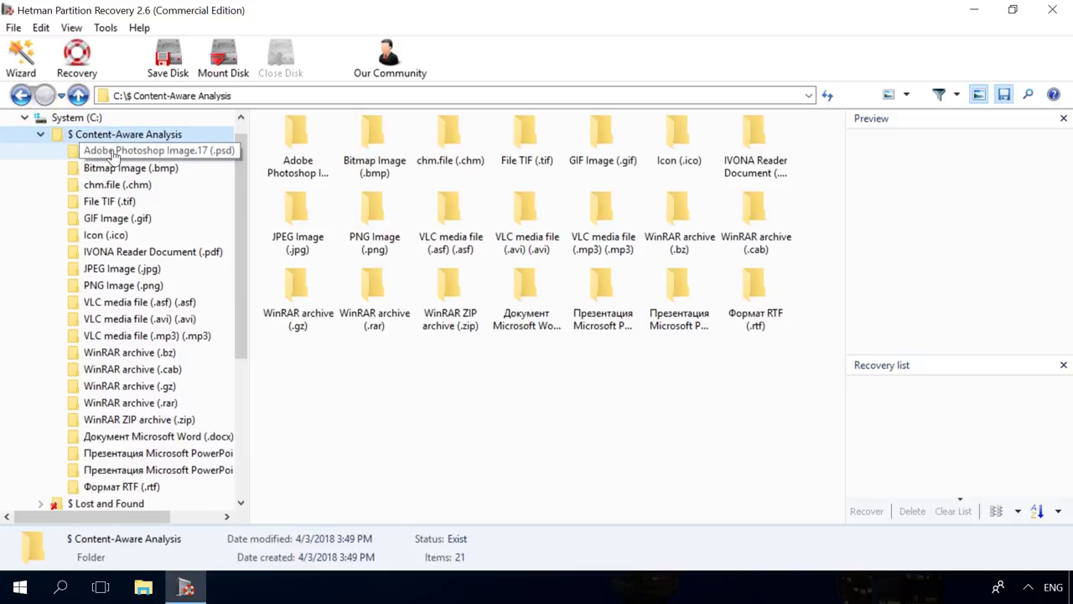